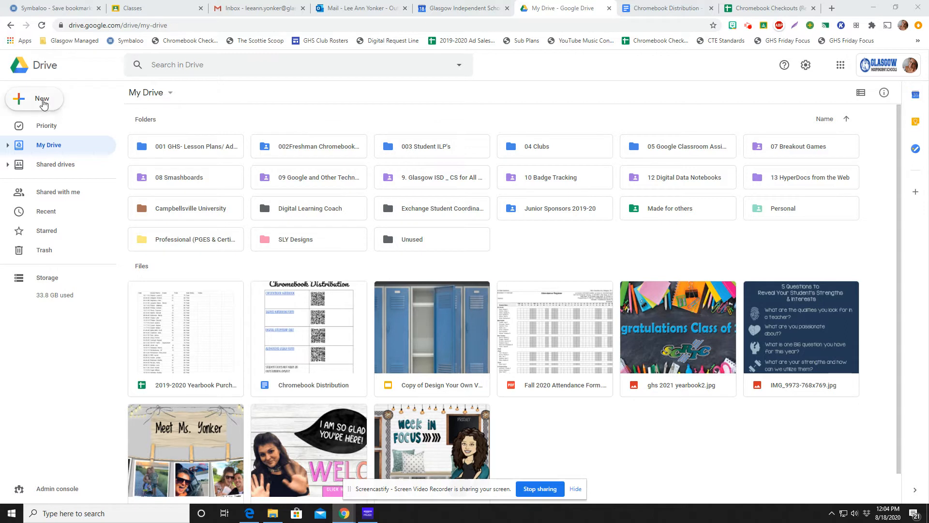
Create a new blank Google Form from Google Drive
{"action": "left_click", "coordinate": [42, 103]}
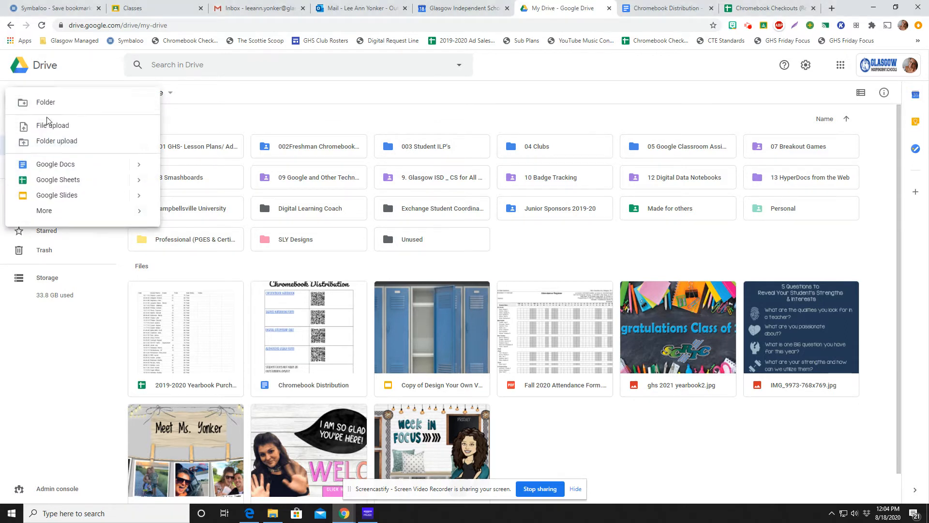
{"action": "mouse_move", "coordinate": [58, 209]}
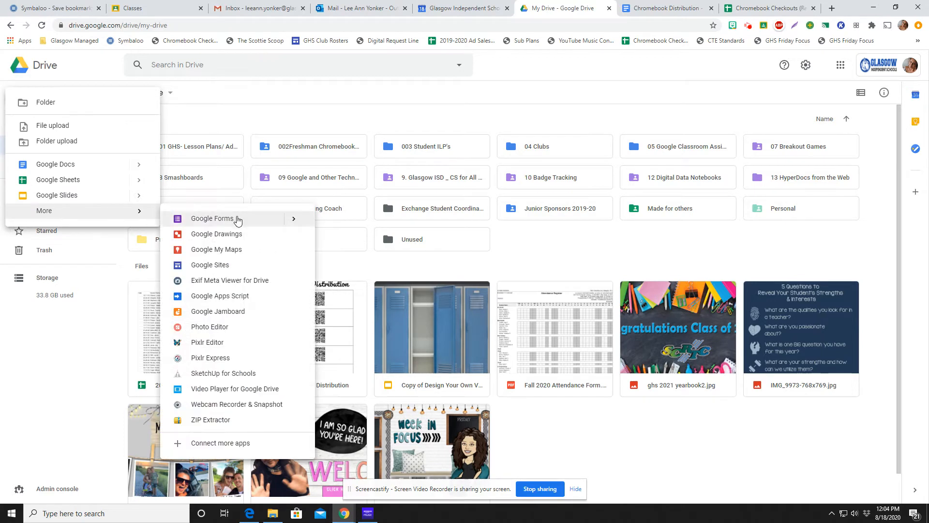
{"action": "left_click", "coordinate": [237, 217]}
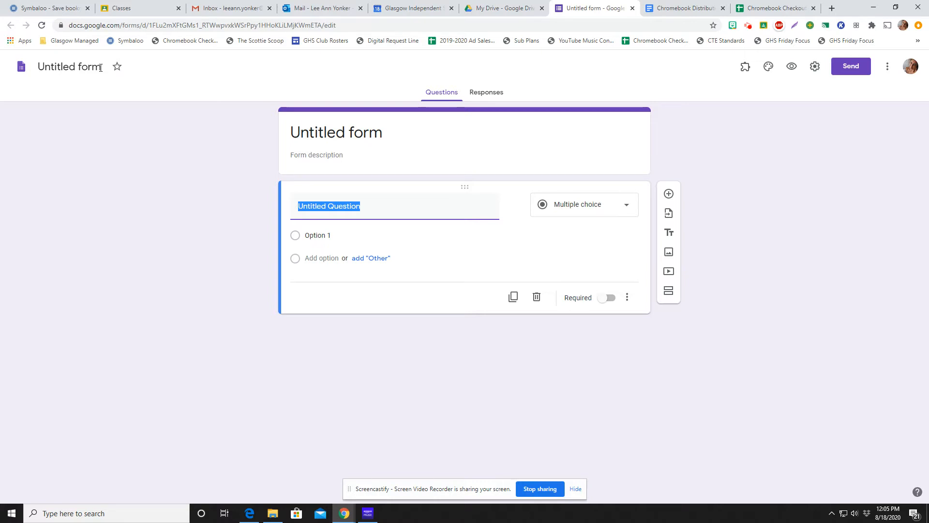
Title the untitled form "Chapter 1 Pre Test"
{"action": "left_click", "coordinate": [100, 67]}
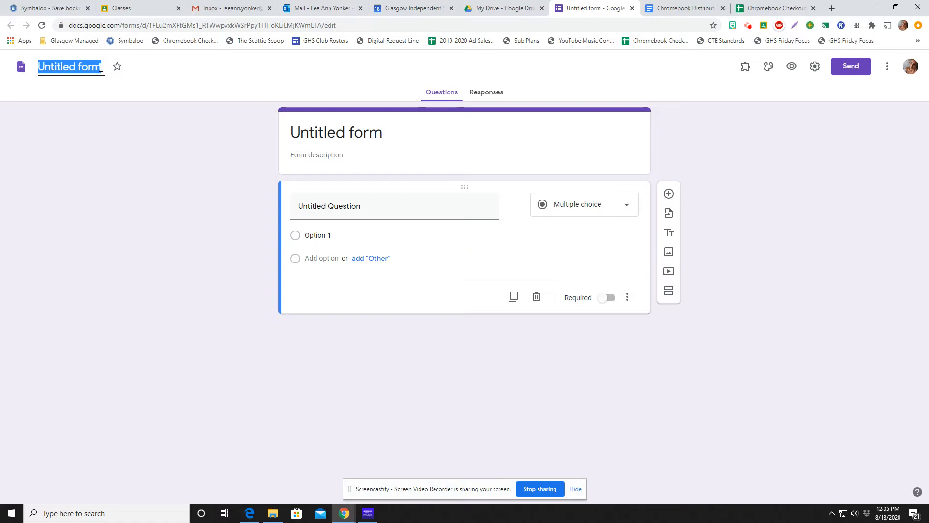
{"action": "type", "text": "Chapter 1"}
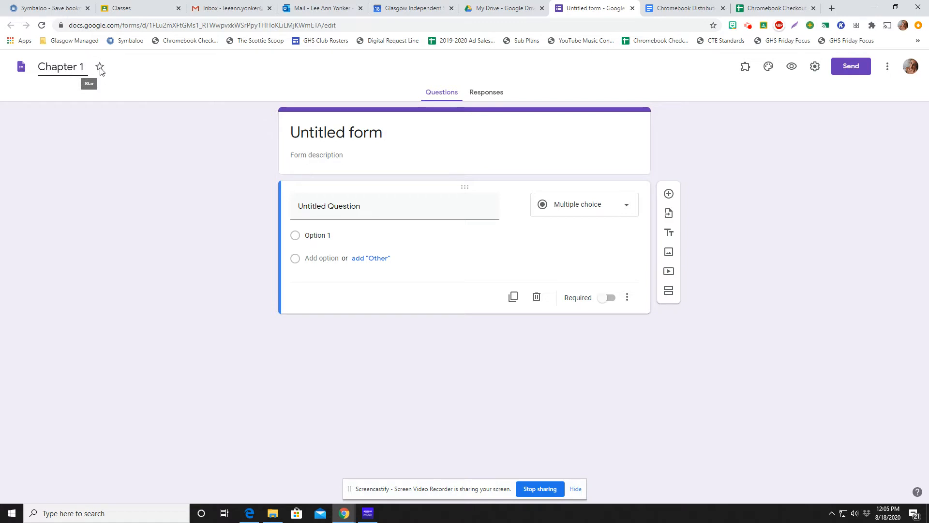
{"action": "type", "text": " Pre Test"}
{"action": "left_click", "coordinate": [350, 153]}
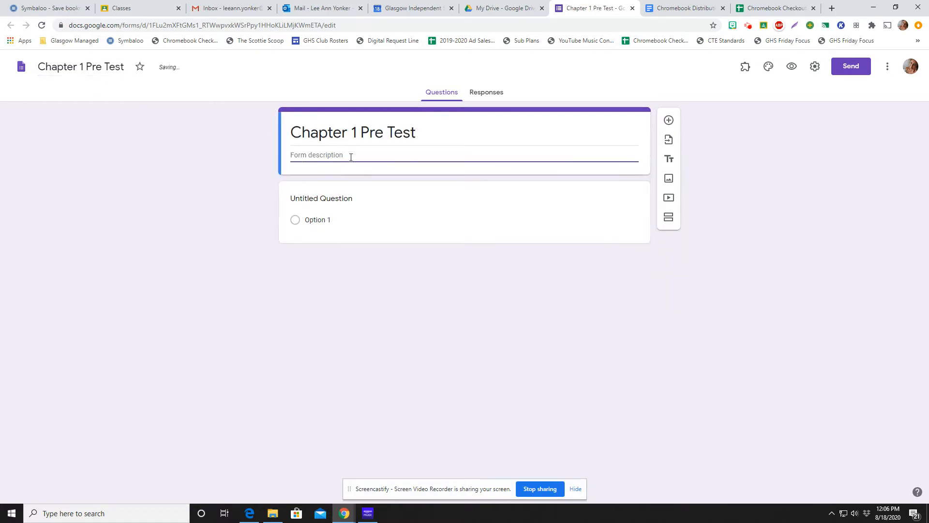
Turn the untitled question into a required short-answer question labelled "Name"
{"action": "left_click", "coordinate": [370, 207]}
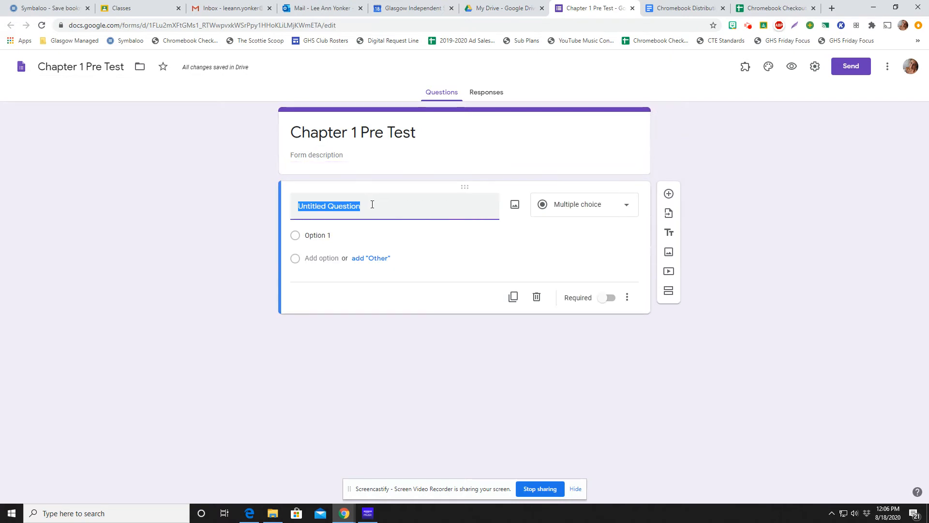
{"action": "type", "text": "Name"}
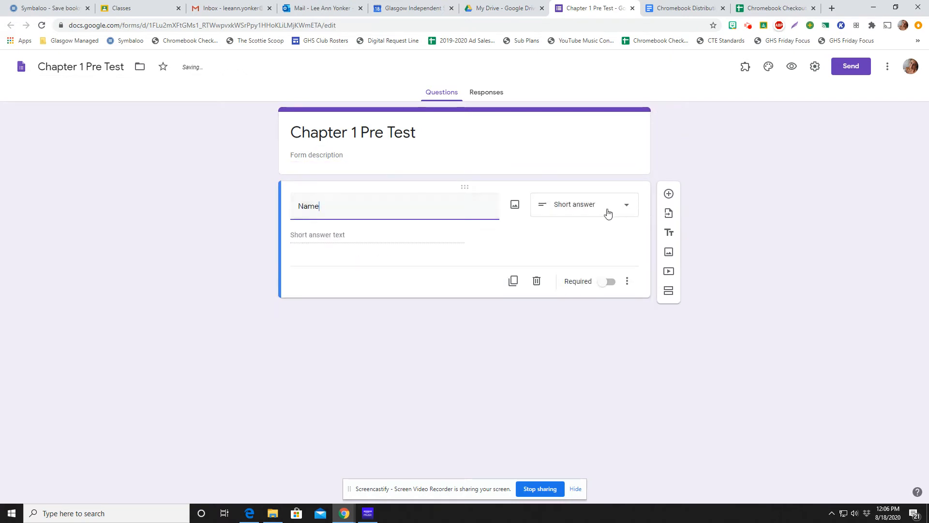
{"action": "left_click", "coordinate": [609, 284]}
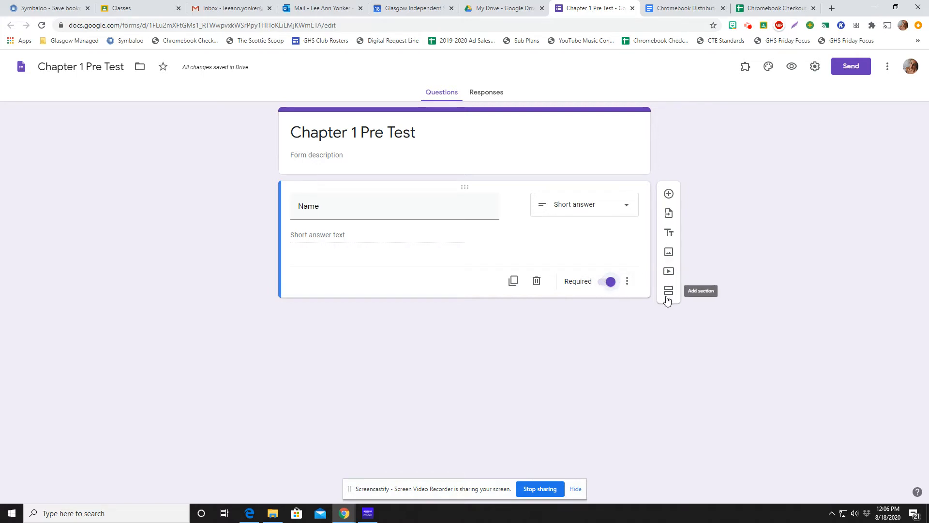
Add a multiple-choice question below the Name question that reads "What is 20+20?"
{"action": "left_click", "coordinate": [669, 195]}
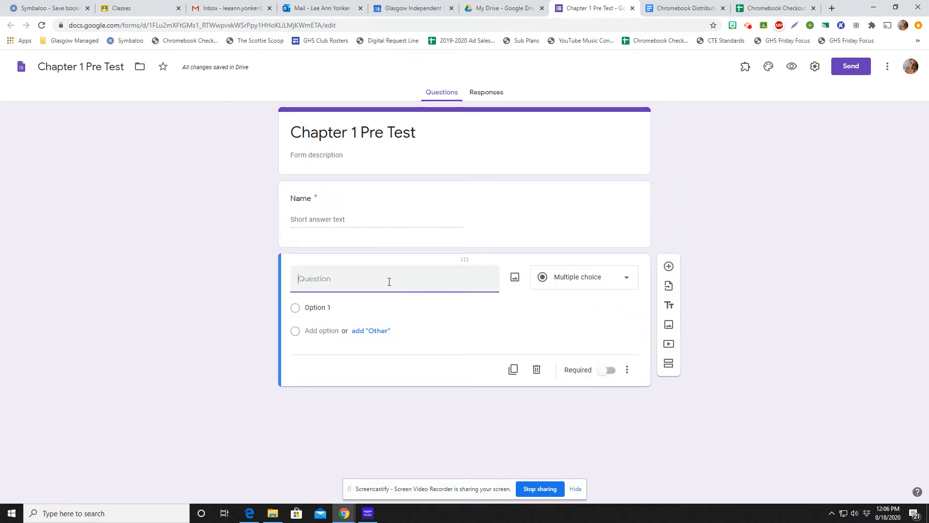
{"action": "type", "text": "What is 20=20"}
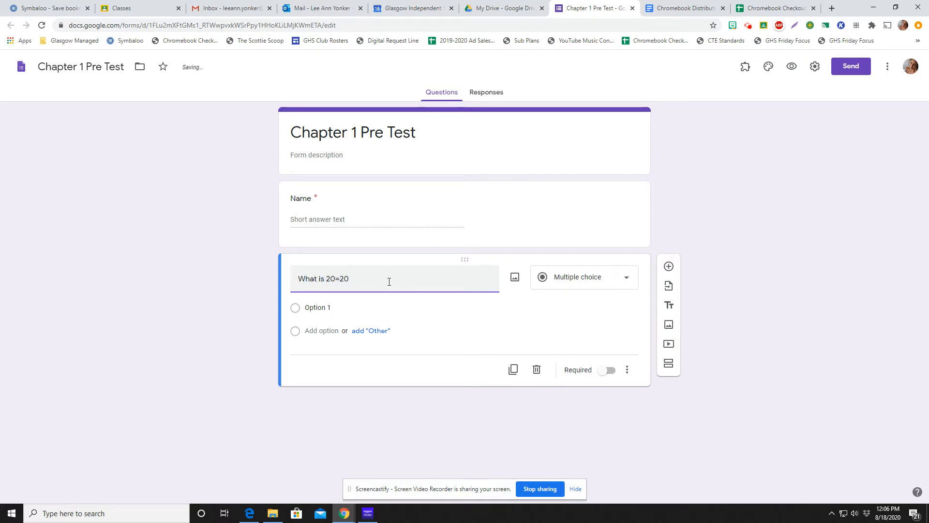
{"action": "key", "text": "BackSpace"}
{"action": "key", "text": "BackSpace"}
{"action": "key", "text": "BackSpace"}
{"action": "type", "text": "+20?"}
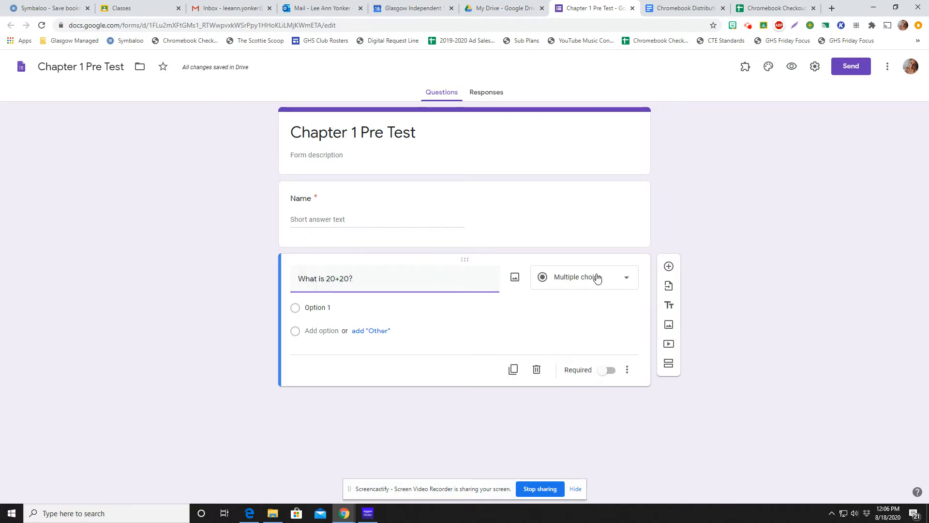
Enter 50, 60 and 40 as the answer options of the "What is 20+20?" question
{"action": "left_click", "coordinate": [314, 308]}
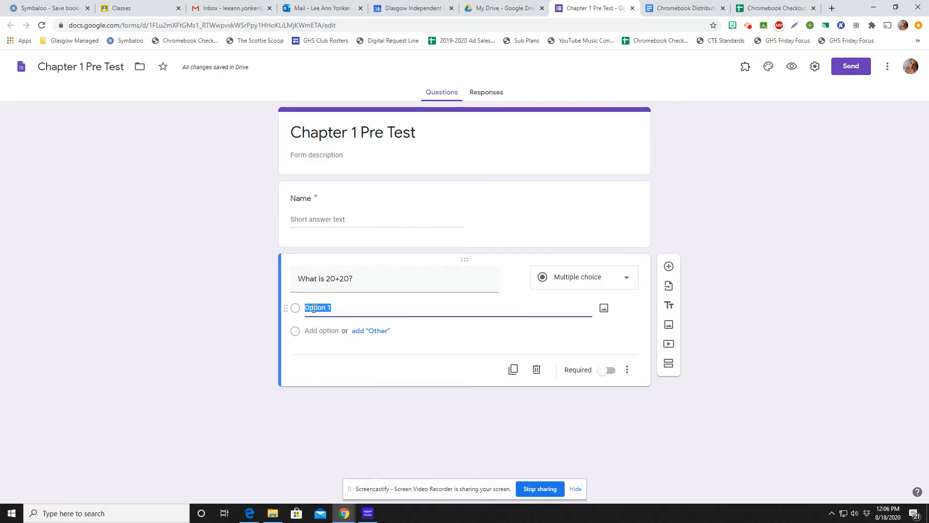
{"action": "type", "text": "50"}
{"action": "key", "text": "Tab"}
{"action": "key", "text": "Tab"}
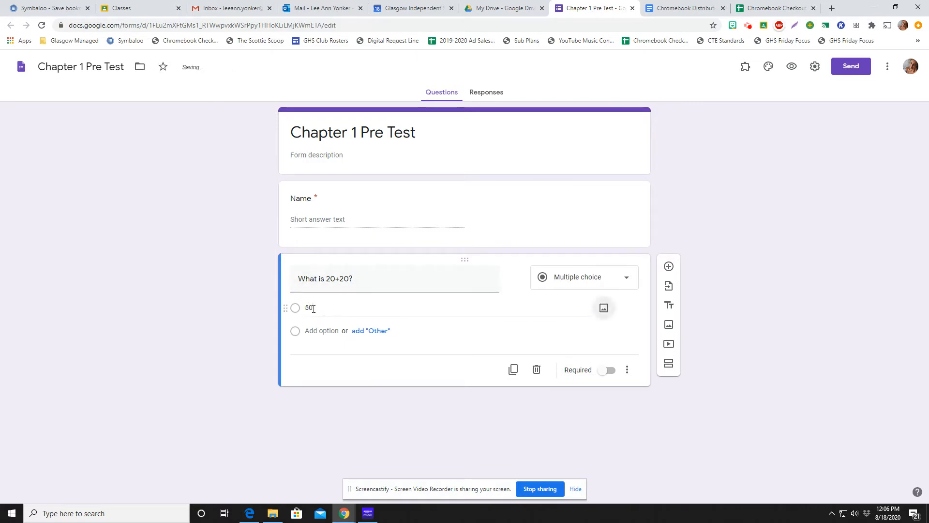
{"action": "type", "text": "60"}
{"action": "key", "text": "Tab"}
{"action": "key", "text": "Tab"}
{"action": "key", "text": "Tab"}
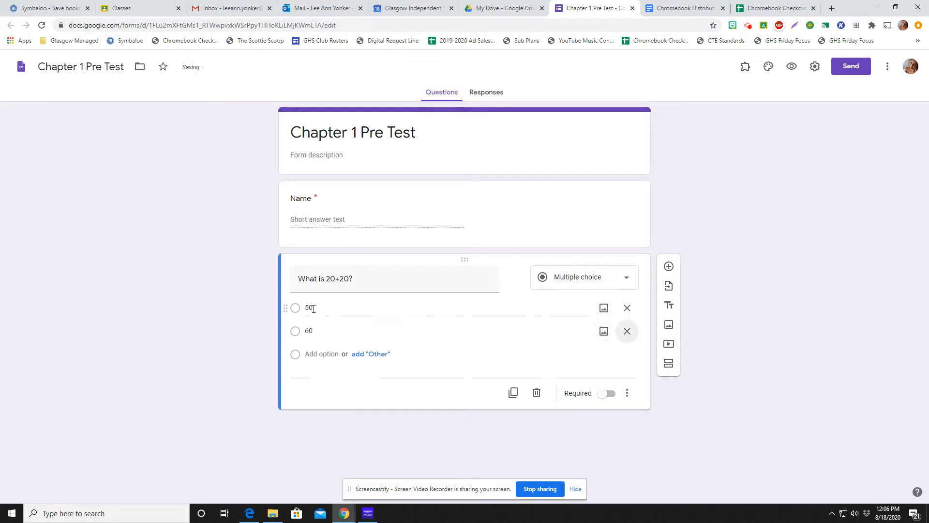
{"action": "type", "text": "40"}
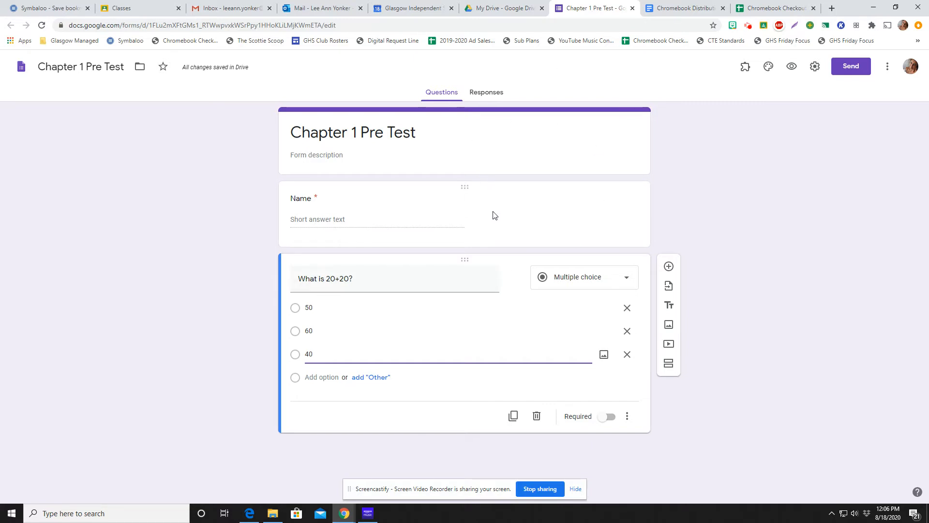
In the form settings, remove the restriction to Glasgow Independent Schools users and limit respondents to 1 response
{"action": "left_click", "coordinate": [815, 68]}
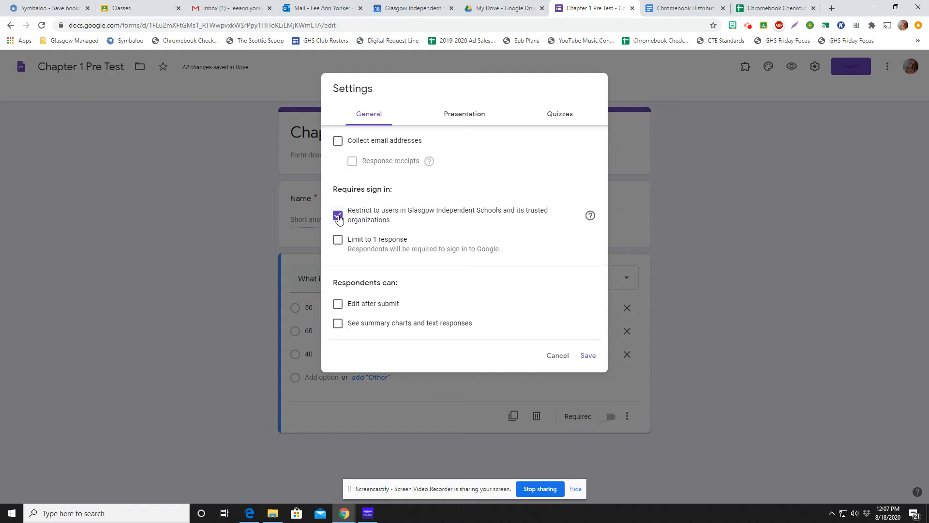
{"action": "left_click", "coordinate": [338, 216]}
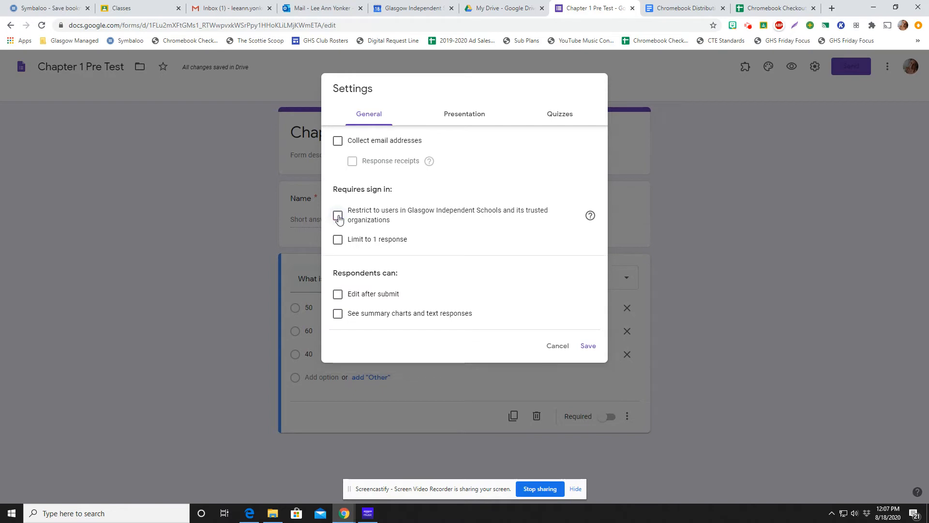
{"action": "left_click", "coordinate": [338, 240]}
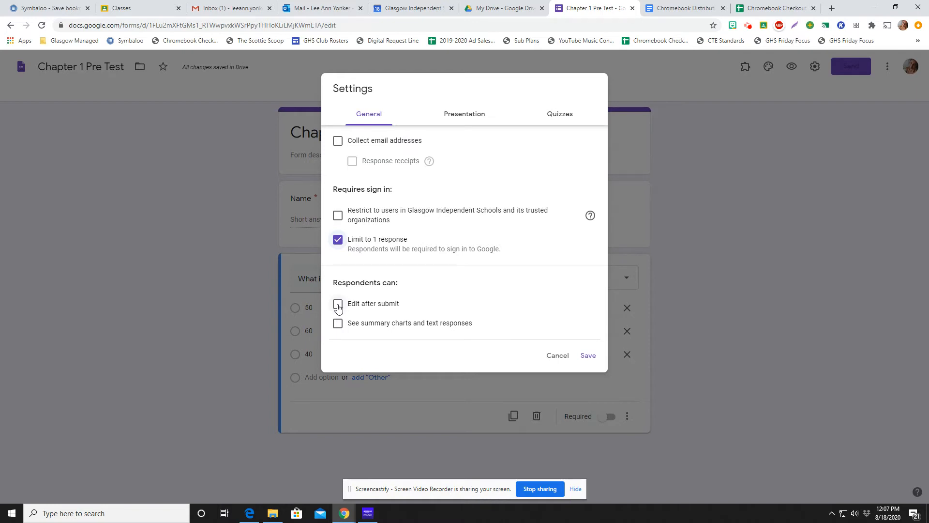
{"action": "left_click", "coordinate": [448, 121]}
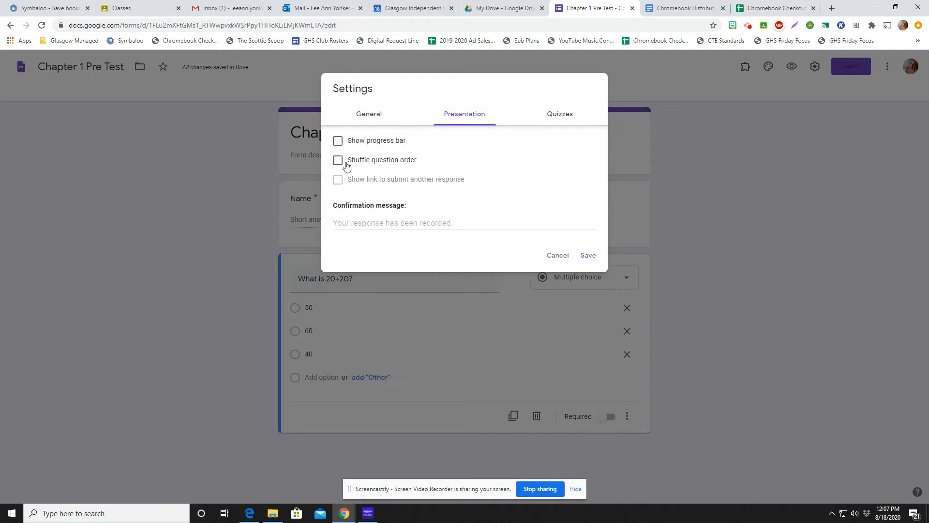
{"action": "left_click", "coordinate": [373, 223]}
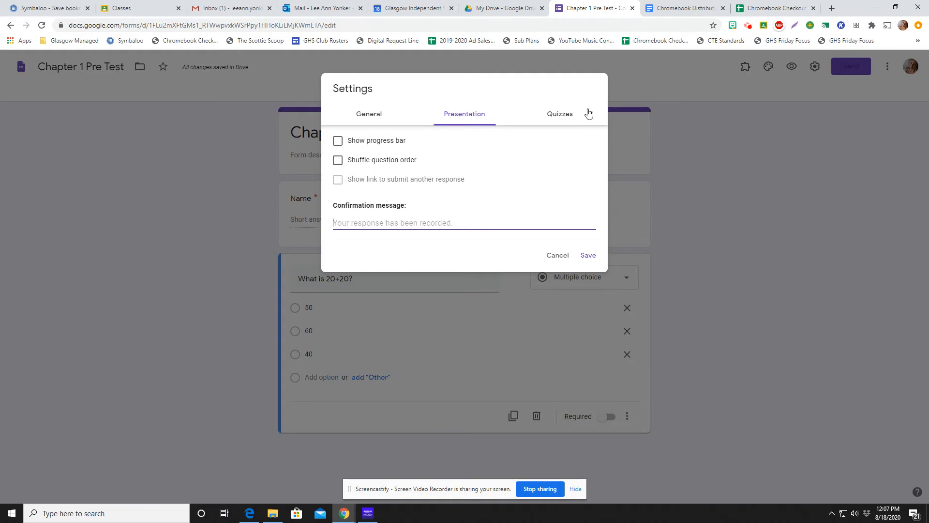
Make the form a quiz with locked mode on and correct answers hidden from respondents, and save the settings
{"action": "left_click", "coordinate": [559, 119]}
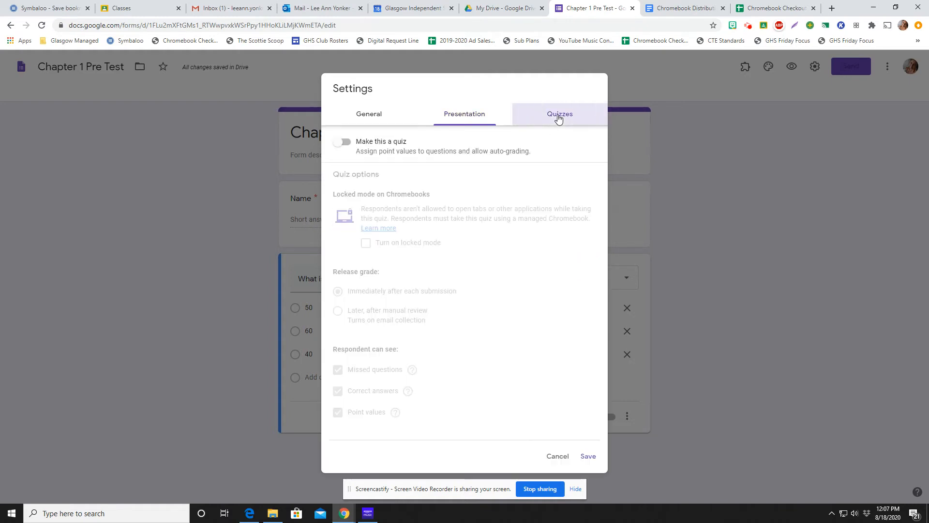
{"action": "left_click", "coordinate": [341, 143]}
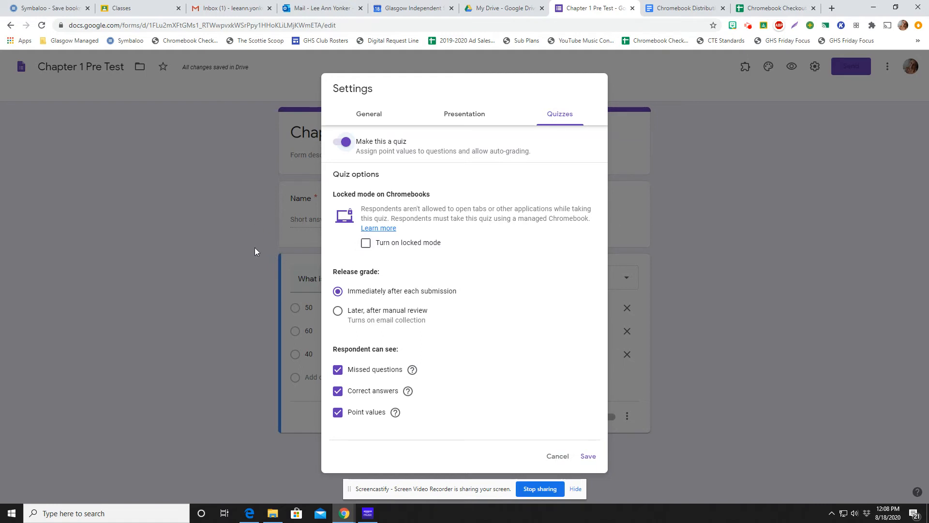
{"action": "left_click", "coordinate": [366, 243]}
{"action": "left_click", "coordinate": [337, 393]}
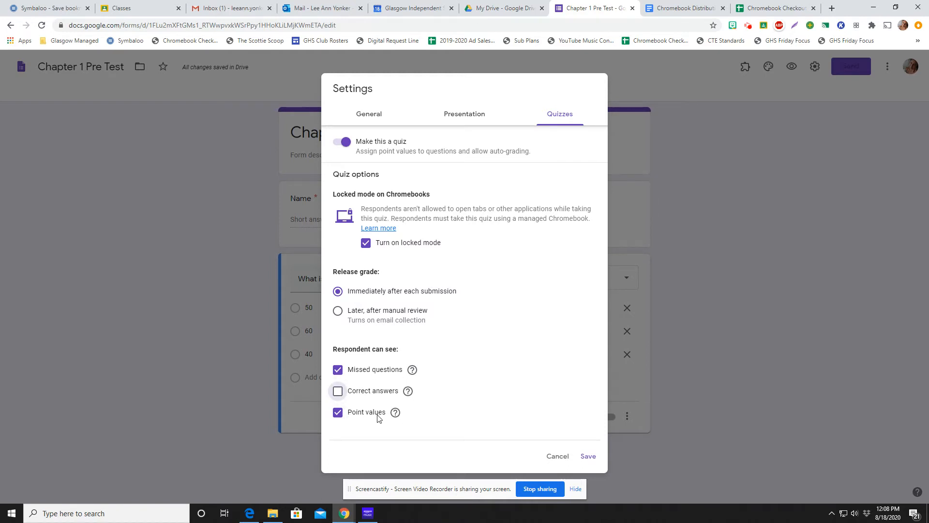
{"action": "left_click", "coordinate": [590, 458]}
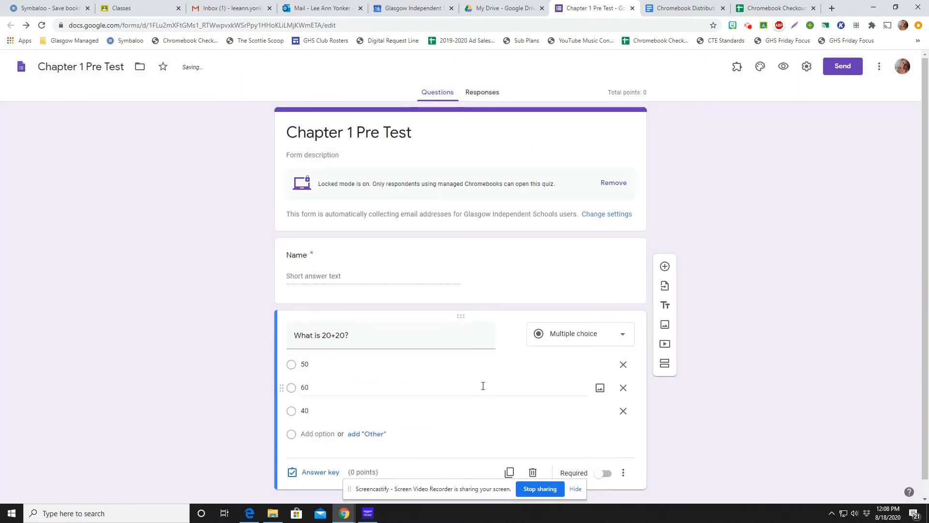
Set the answer key of "What is 20+20?" to 40 worth 10 points, and make the question required
{"action": "scroll", "coordinate": [483, 386], "scroll_direction": "down", "scroll_amount": 2}
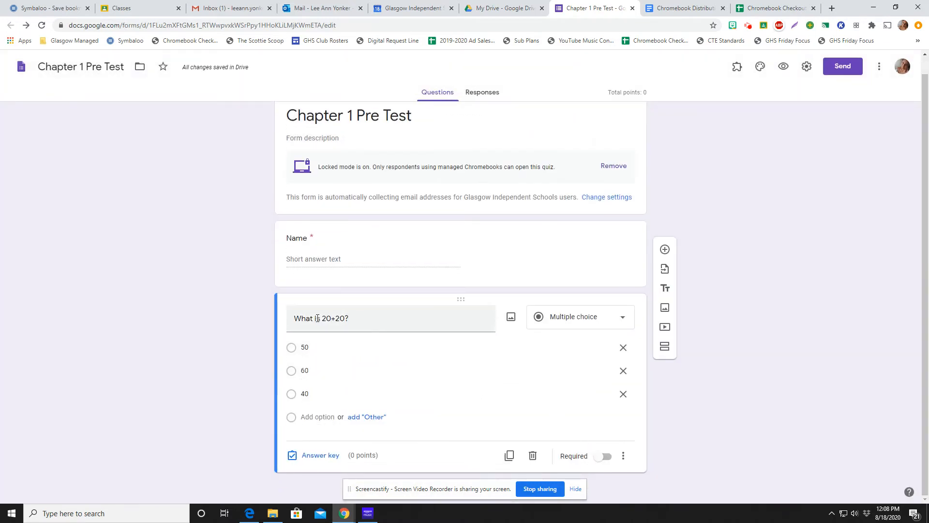
{"action": "left_click", "coordinate": [312, 344]}
{"action": "left_click", "coordinate": [315, 392]}
{"action": "left_click", "coordinate": [319, 459]}
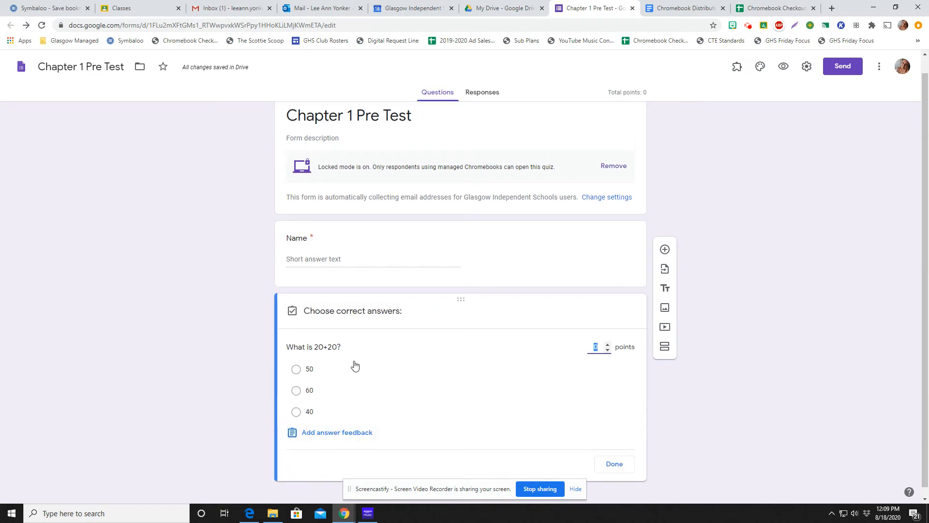
{"action": "left_click", "coordinate": [297, 412]}
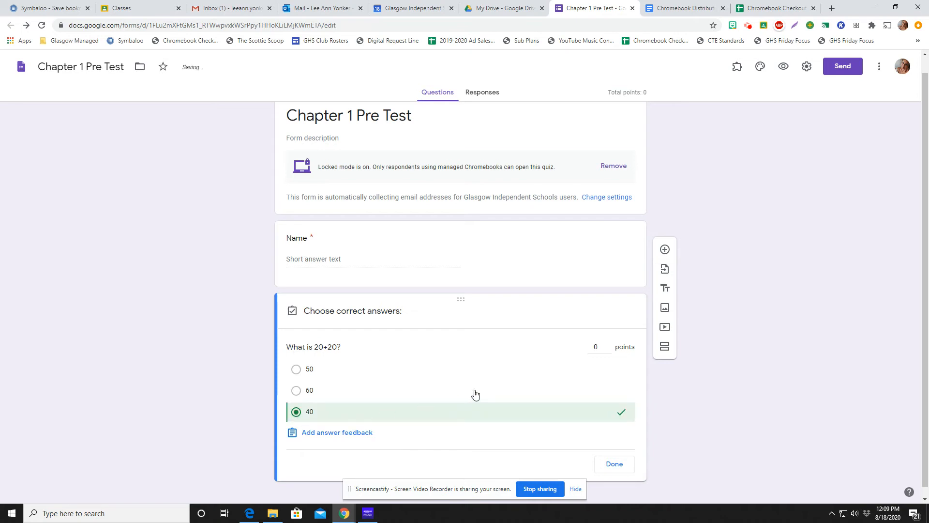
{"action": "left_click", "coordinate": [598, 347]}
{"action": "left_click_drag", "start_coordinate": [599, 347], "coordinate": [578, 354]}
{"action": "type", "text": "10"}
{"action": "left_click", "coordinate": [760, 380]}
{"action": "scroll", "coordinate": [760, 381], "scroll_direction": "down", "scroll_amount": 1}
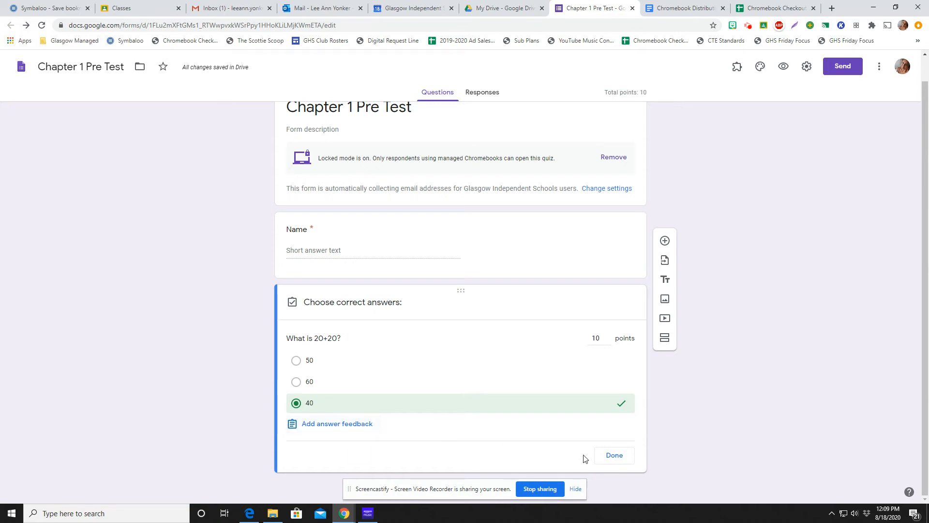
{"action": "left_click", "coordinate": [614, 456]}
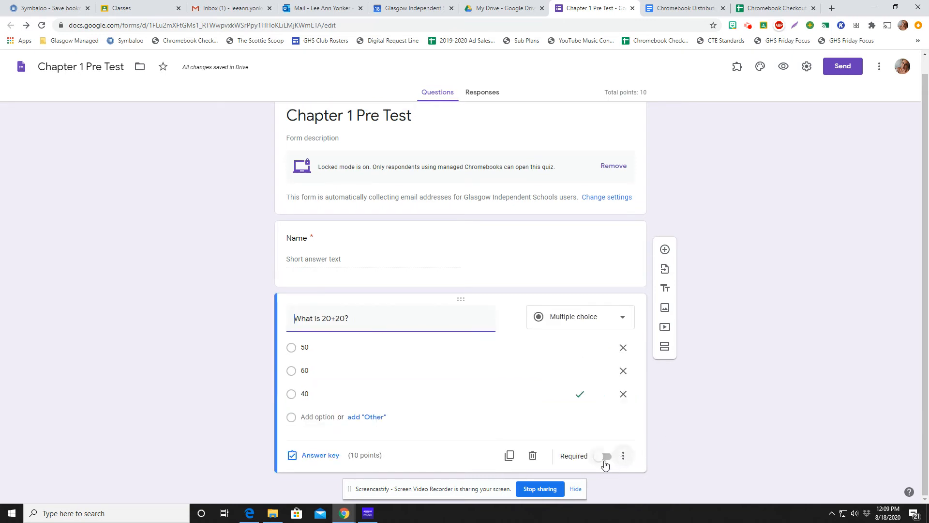
{"action": "left_click", "coordinate": [602, 460]}
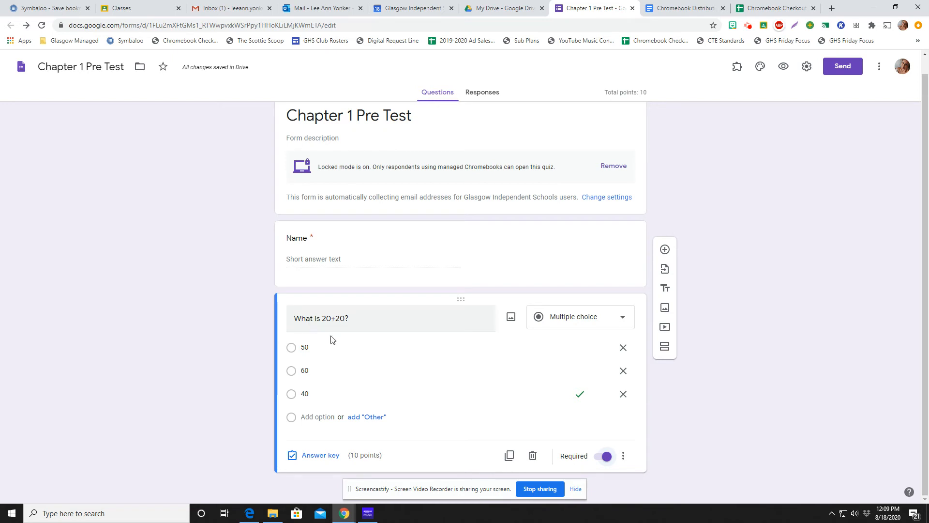
Duplicate the "What is 20+20?" question and reword the copy to "What is 20+50?"
{"action": "left_click", "coordinate": [510, 457]}
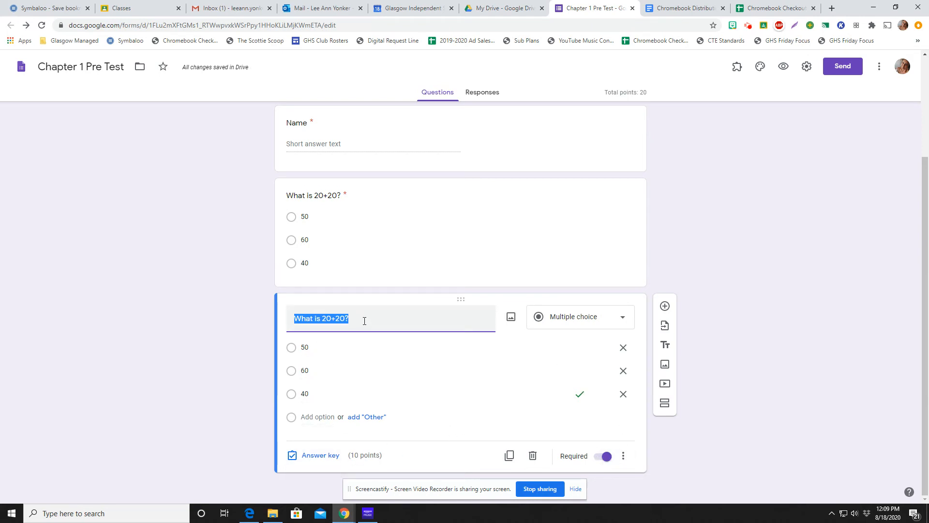
{"action": "left_click_drag", "start_coordinate": [354, 319], "coordinate": [338, 320]}
{"action": "type", "text": "50"}
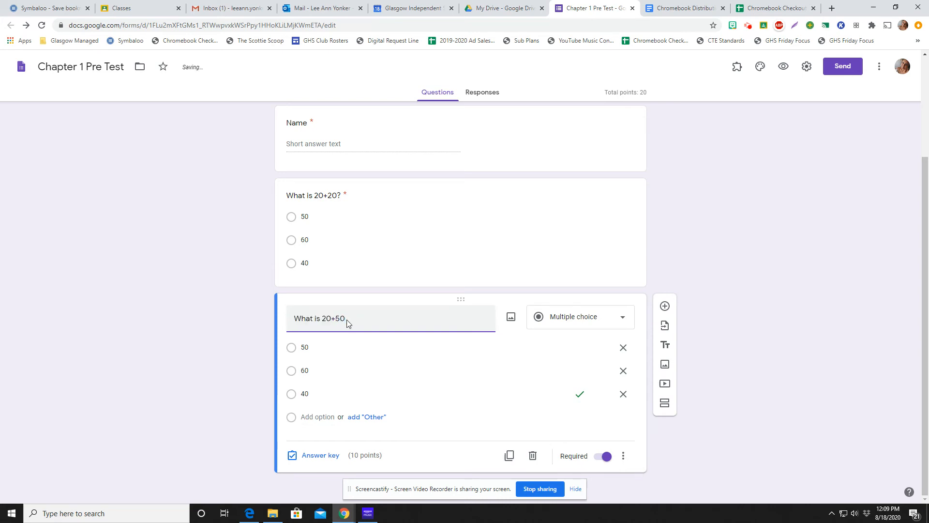
{"action": "type", "text": "?"}
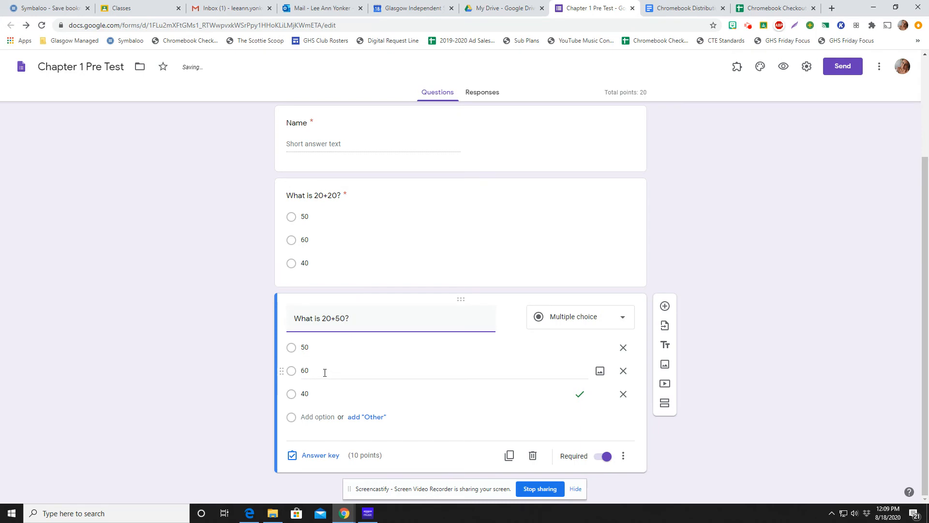
Change the first option of "What is 20+50?" to 70 and make 70 its only correct answer
{"action": "left_click", "coordinate": [327, 347]}
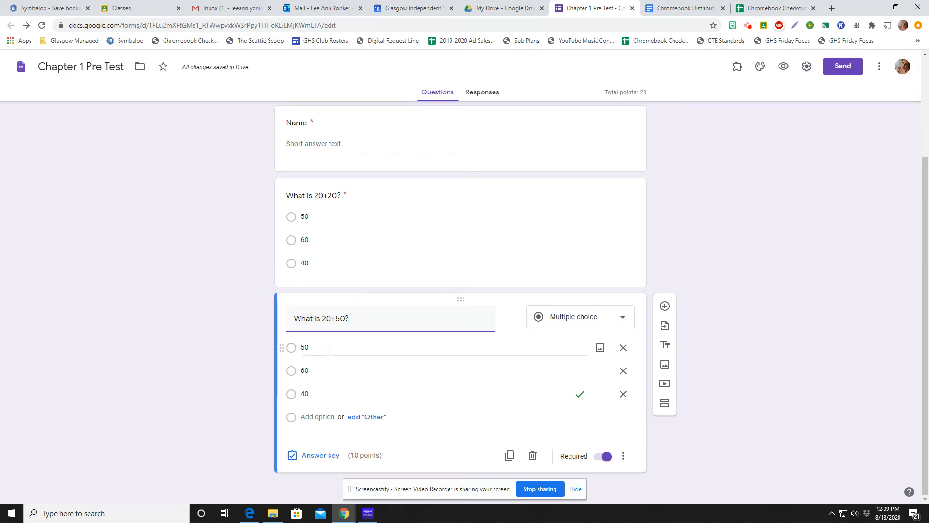
{"action": "type", "text": "70"}
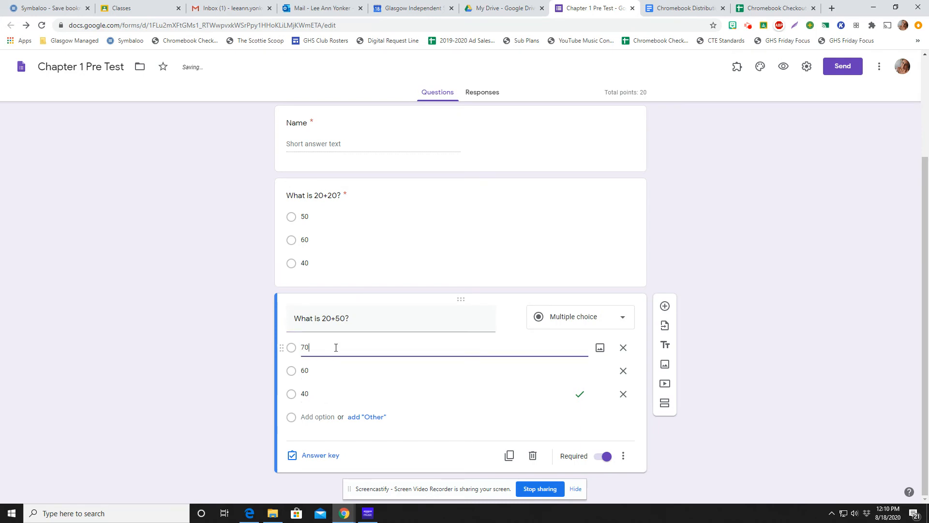
{"action": "left_click", "coordinate": [327, 457]}
{"action": "left_click", "coordinate": [296, 370]}
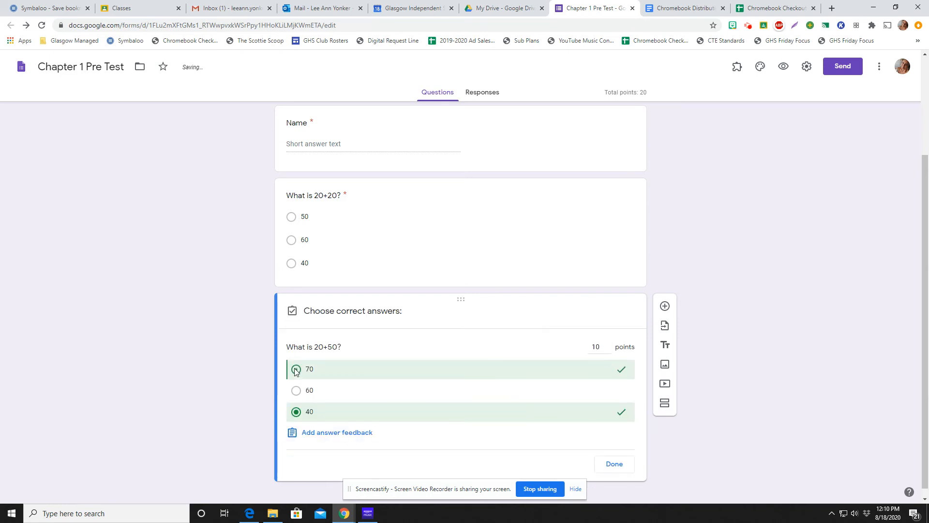
{"action": "left_click", "coordinate": [296, 412]}
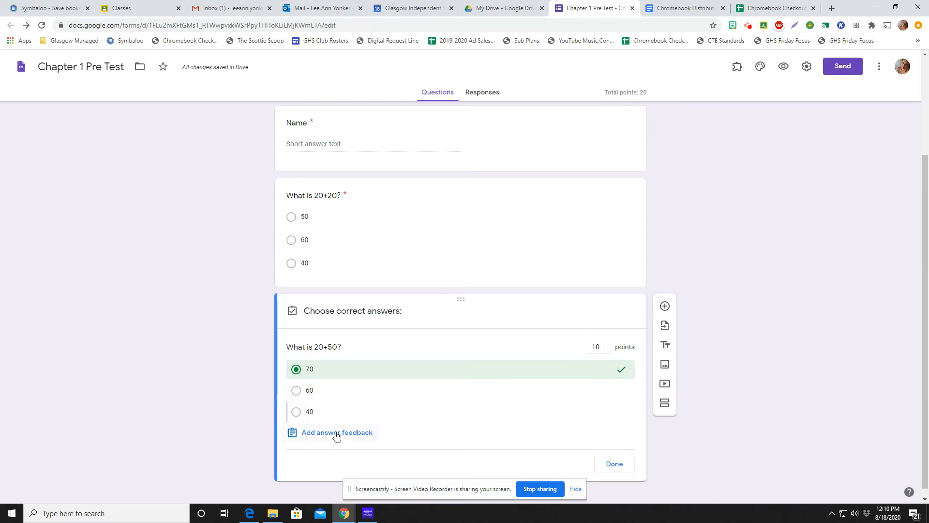
{"action": "left_click", "coordinate": [617, 466]}
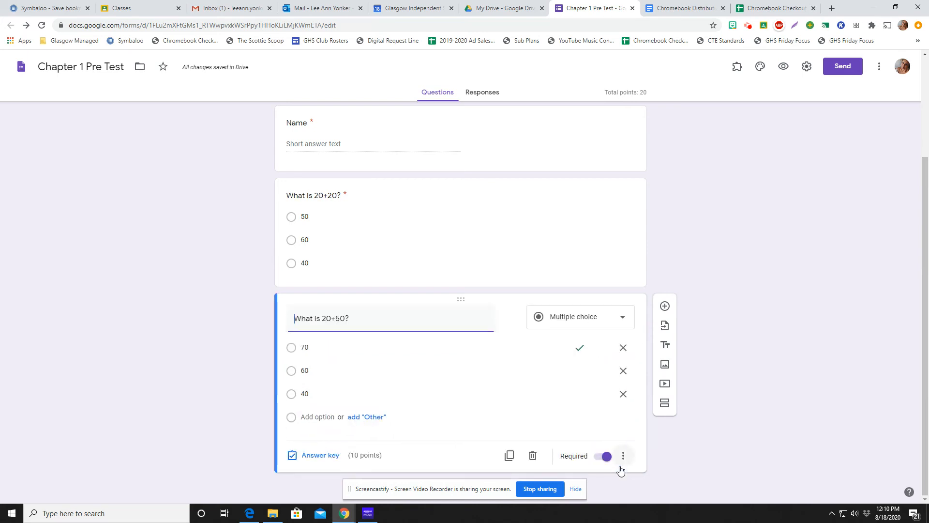
Add a paragraph question reading "Explain your answer." below the "What is 20+50?" question
{"action": "left_click", "coordinate": [664, 306]}
{"action": "left_click", "coordinate": [585, 367]}
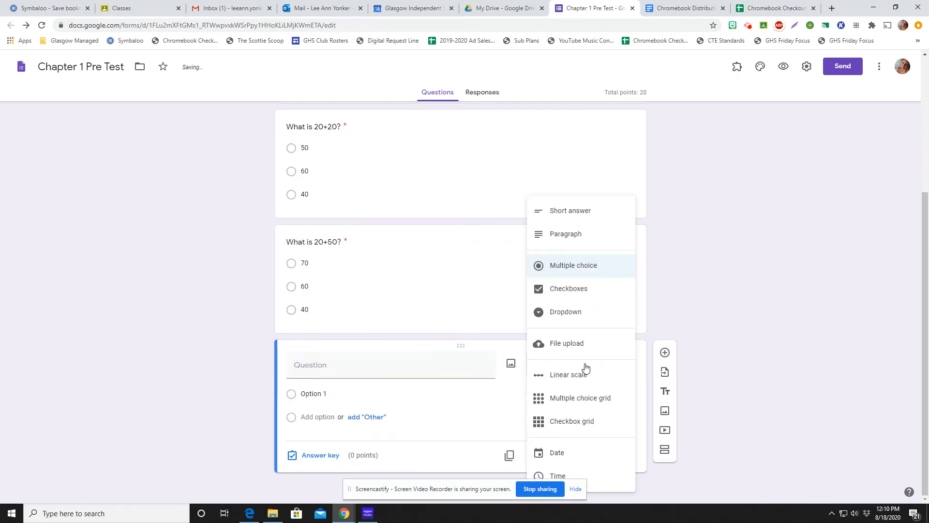
{"action": "left_click", "coordinate": [600, 234]}
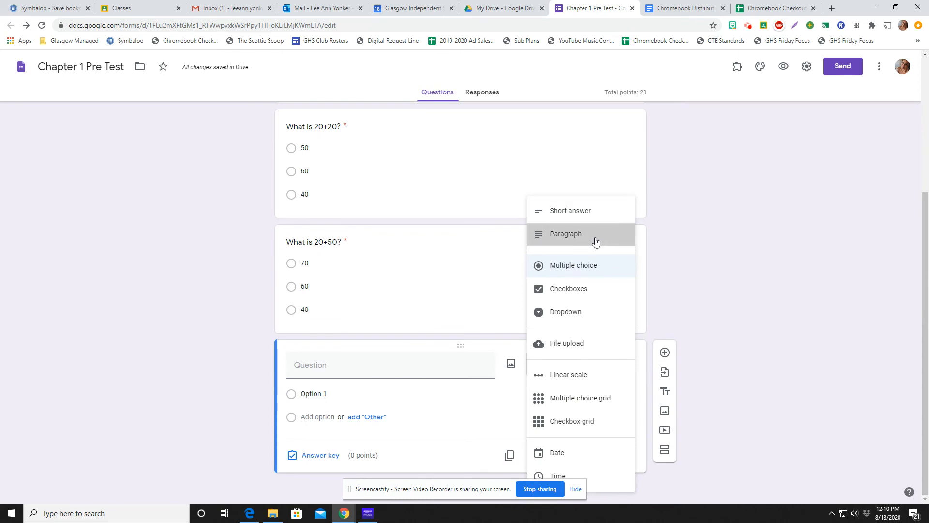
{"action": "left_click", "coordinate": [400, 384]}
{"action": "type", "text": "E"}
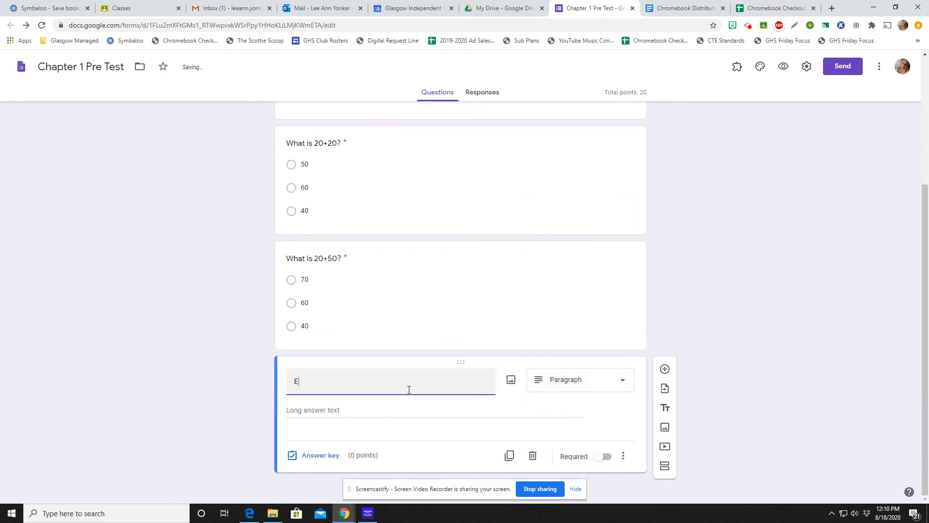
{"action": "type", "text": "xplain your answer."}
Make the "Explain your answer." question required and worth 10 points
{"action": "left_click", "coordinate": [602, 460]}
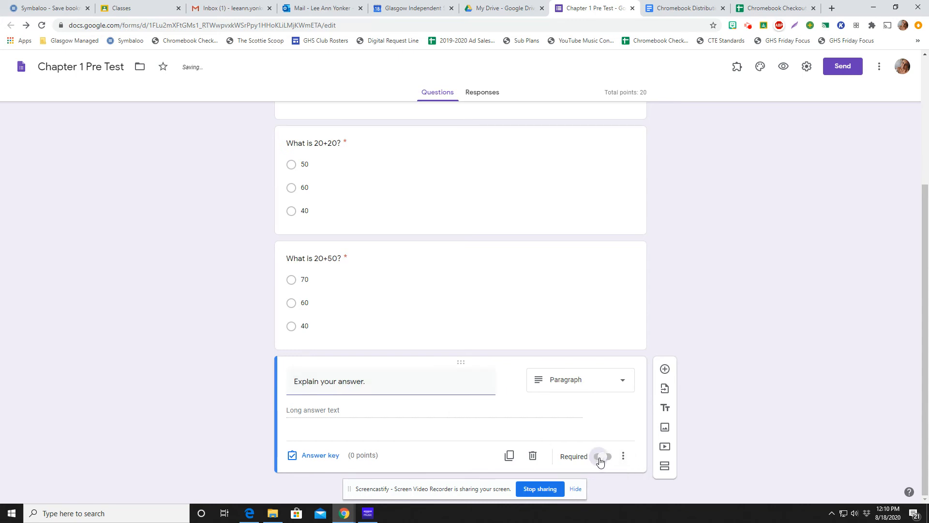
{"action": "left_click", "coordinate": [317, 455]}
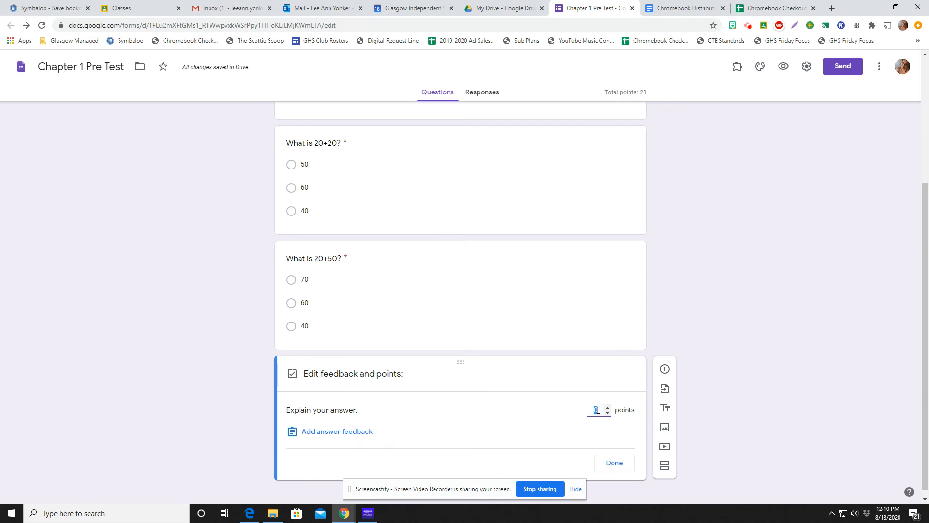
{"action": "left_click", "coordinate": [608, 461]}
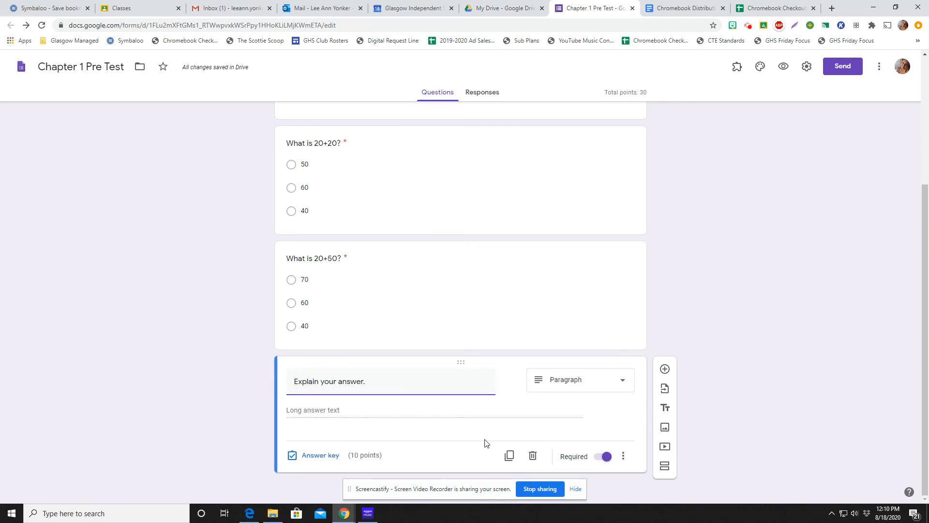
Add response validation to "Explain your answer." with a minimum character count of 100 and the error text "Please use 100 words in your answer."
{"action": "left_click", "coordinate": [624, 458]}
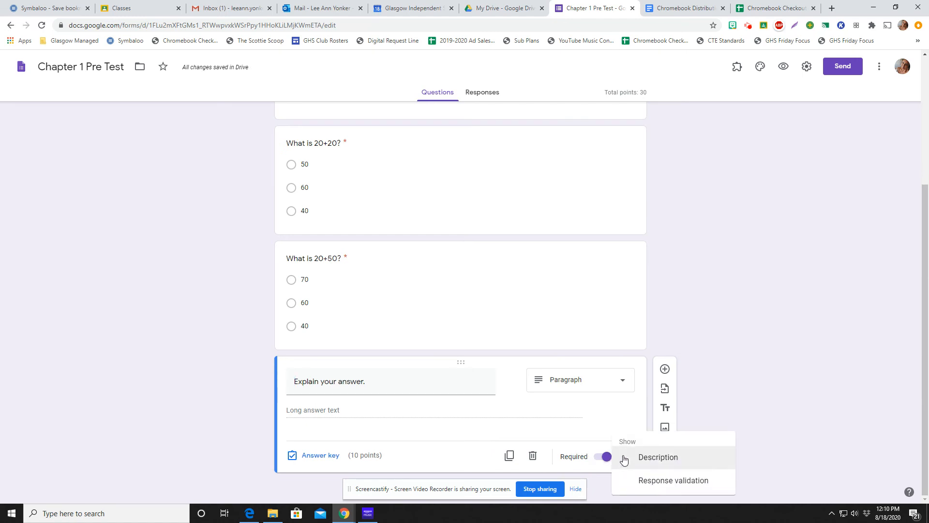
{"action": "left_click", "coordinate": [628, 489]}
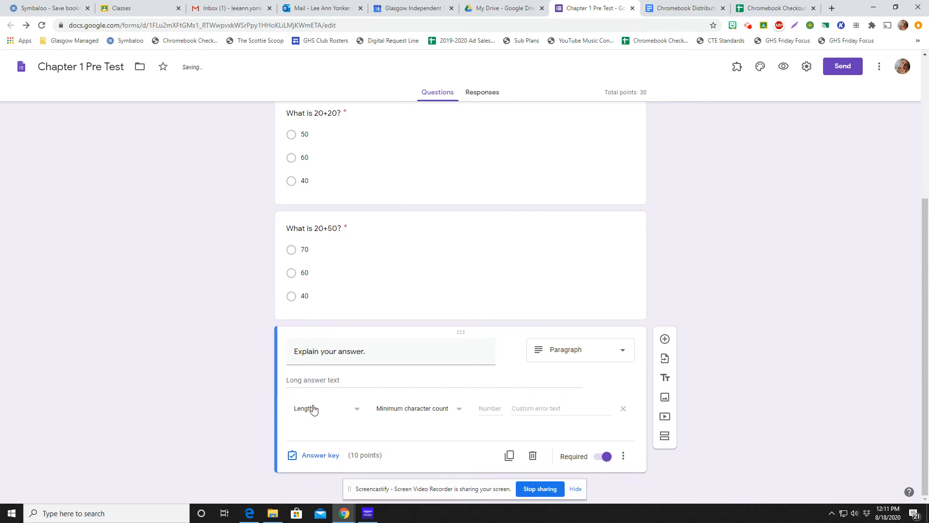
{"action": "left_click", "coordinate": [358, 412]}
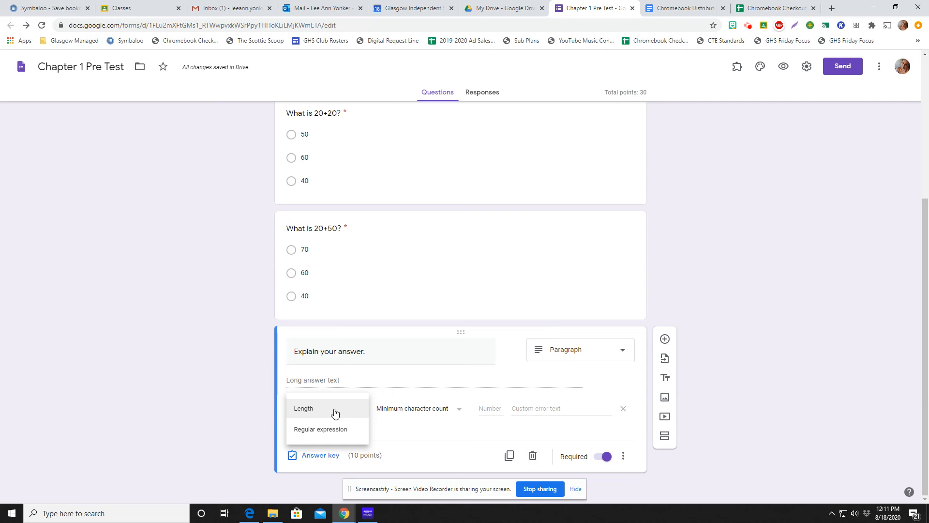
{"action": "left_click", "coordinate": [440, 410]}
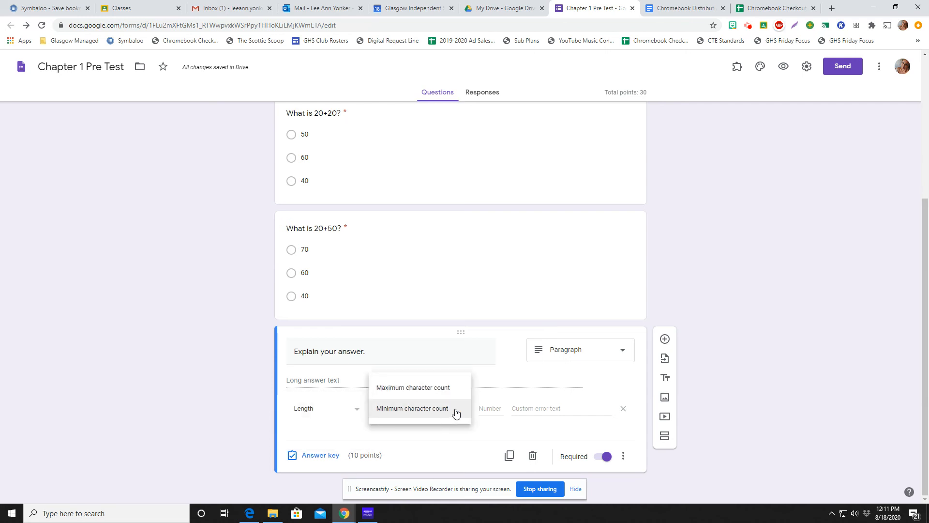
{"action": "left_click", "coordinate": [431, 415]}
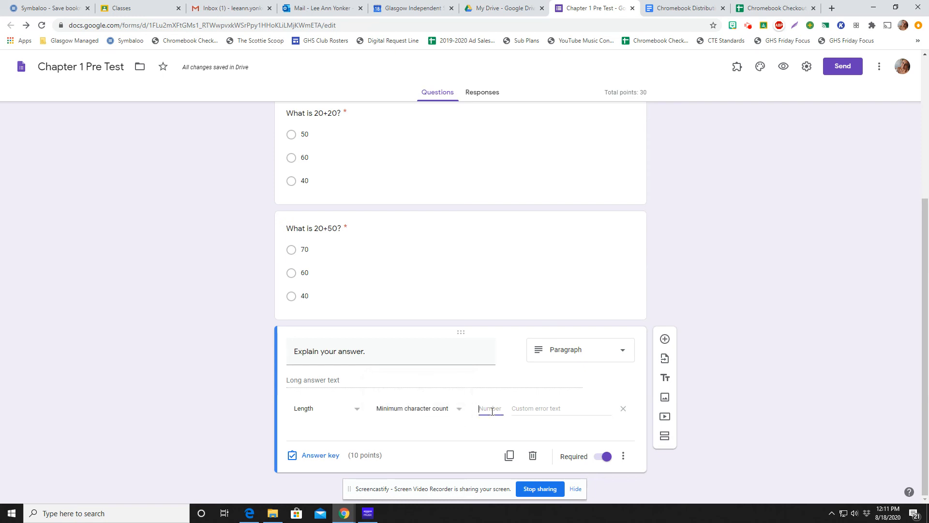
{"action": "type", "text": "100"}
{"action": "left_click", "coordinate": [548, 409]}
{"action": "type", "text": "Please"}
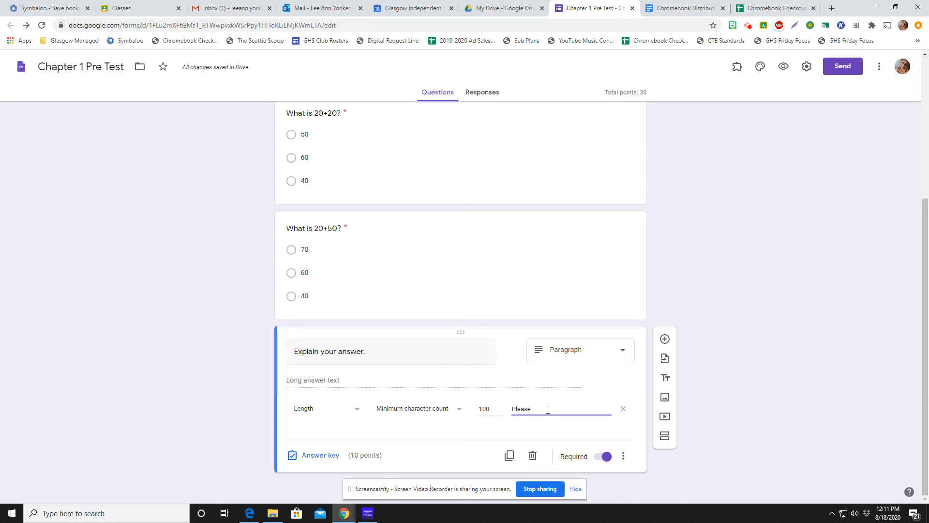
{"action": "type", "text": " use 100 words in your answer."}
Add a blank multiple-choice question after "Explain your answer." and look through the available question types
{"action": "left_click", "coordinate": [664, 340]}
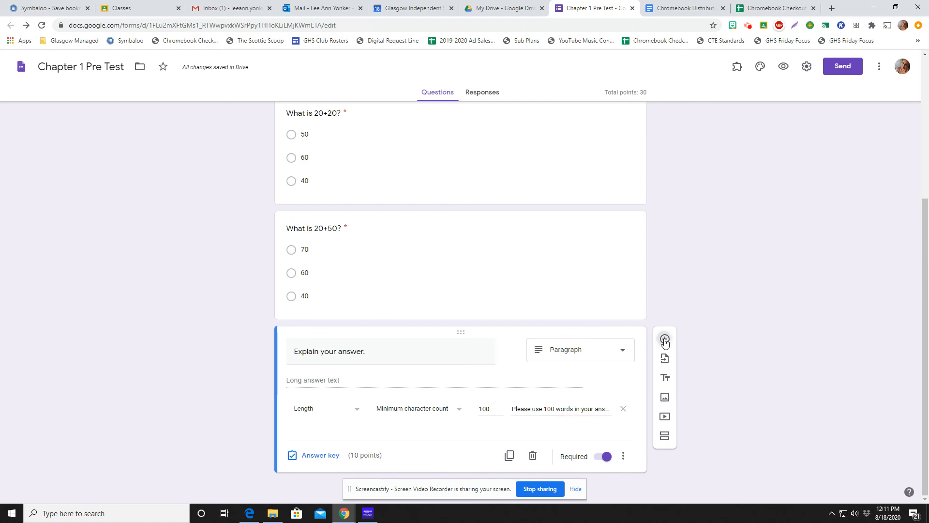
{"action": "left_click", "coordinate": [572, 367]}
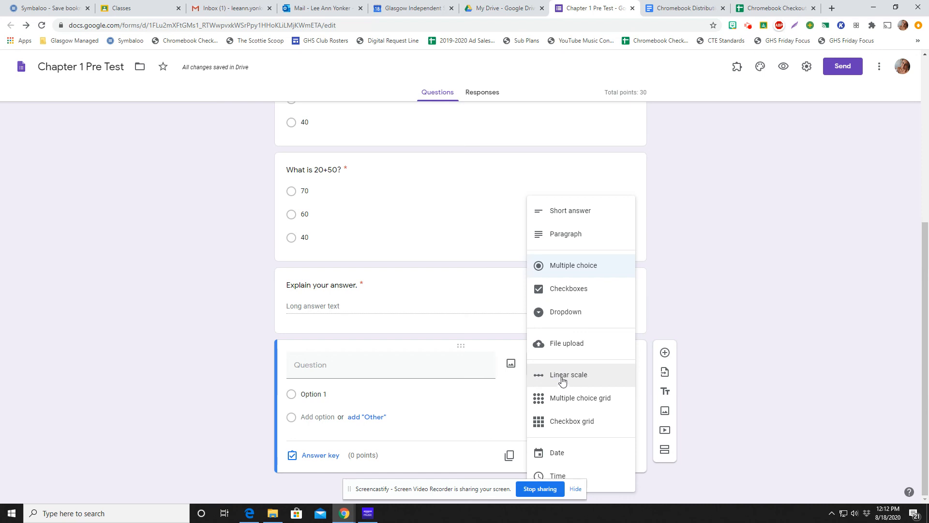
{"action": "left_click", "coordinate": [742, 305]}
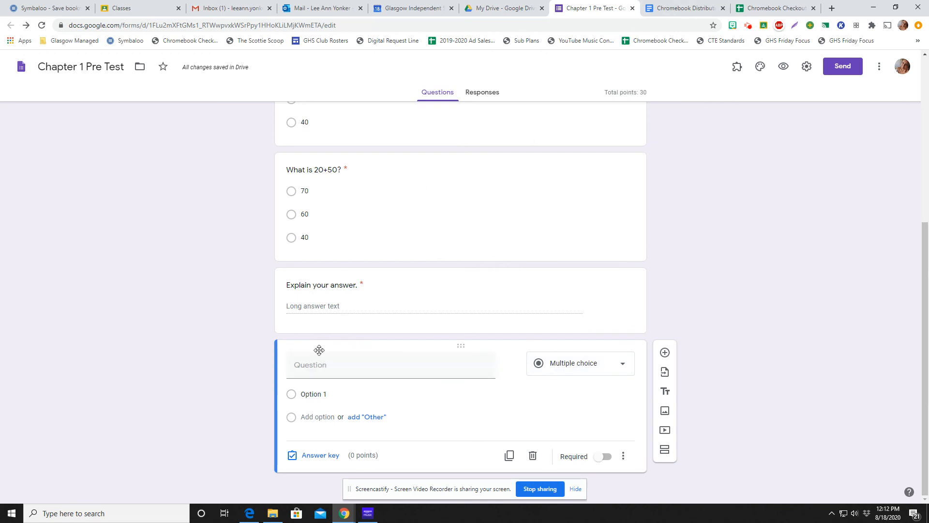
{"action": "left_click", "coordinate": [577, 369]}
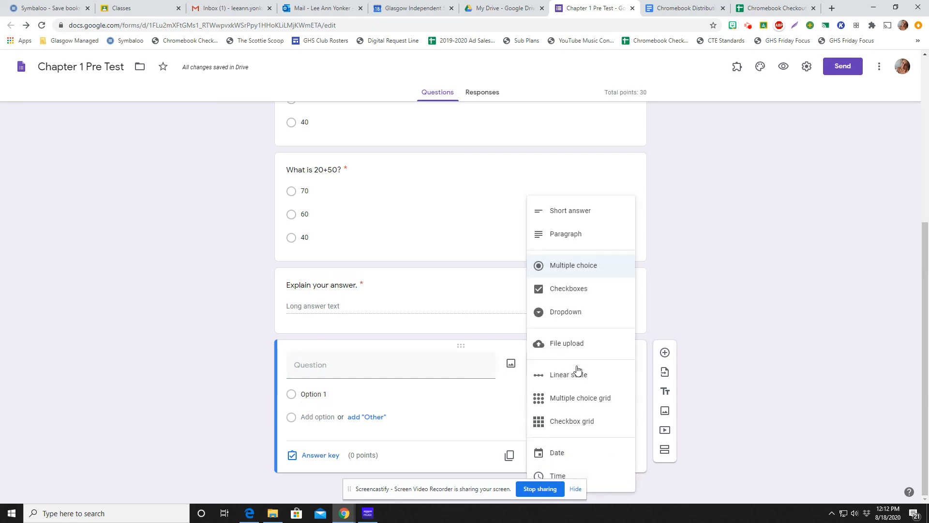
{"action": "left_click", "coordinate": [722, 264]}
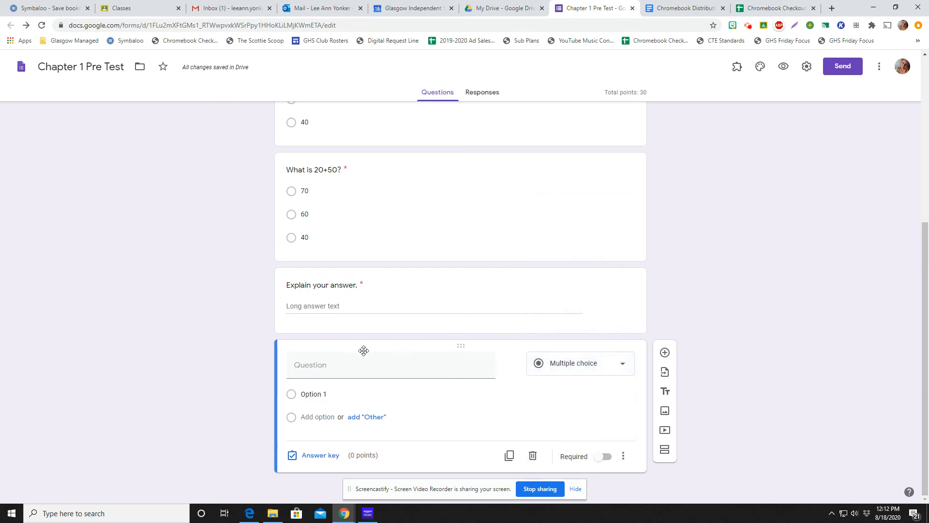
Review the blank question's answer key and the response validation options of "Explain your answer."
{"action": "left_click", "coordinate": [312, 460]}
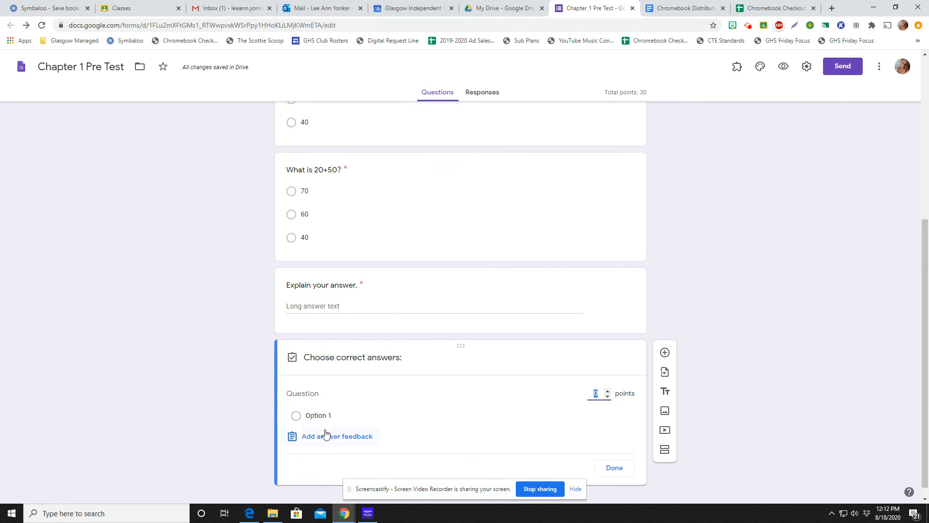
{"action": "left_click", "coordinate": [622, 470]}
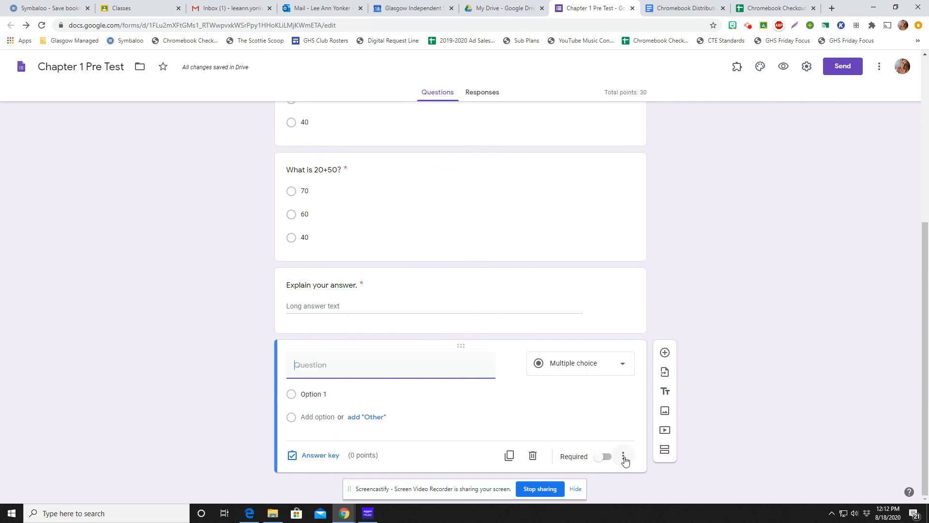
{"action": "left_click", "coordinate": [624, 461]}
{"action": "left_click", "coordinate": [614, 386]}
{"action": "left_click", "coordinate": [553, 308]}
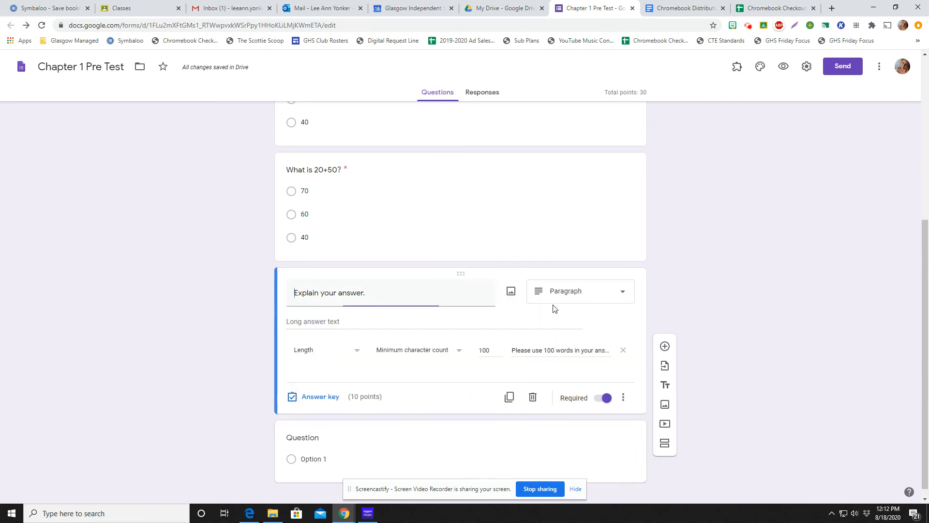
{"action": "left_click", "coordinate": [623, 399]}
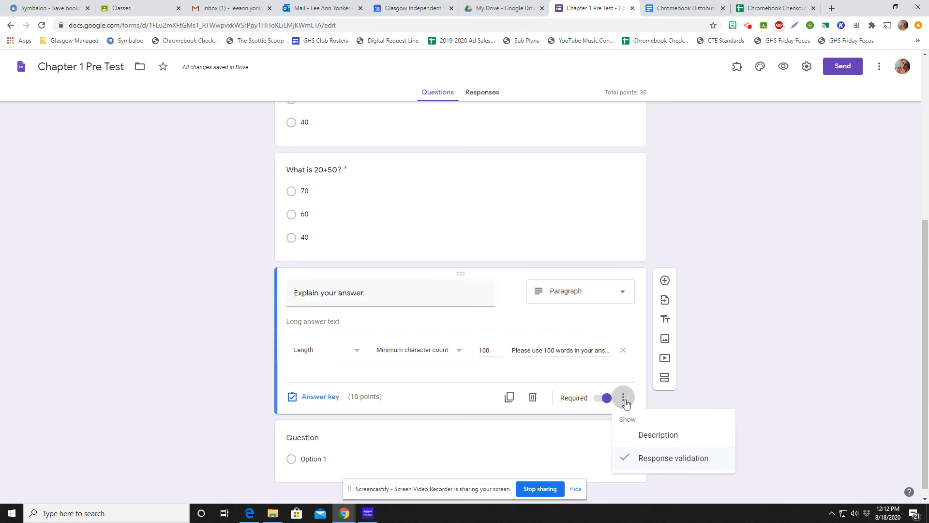
{"action": "left_click", "coordinate": [781, 317]}
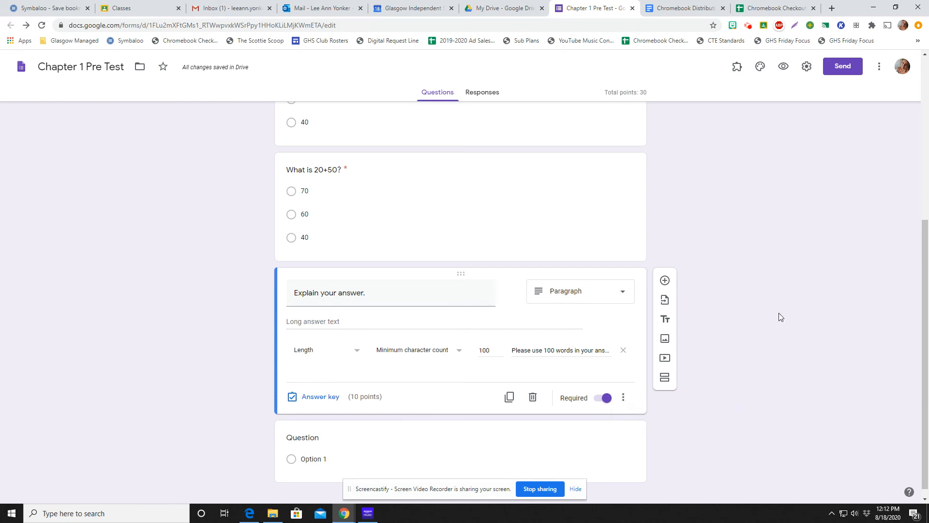
{"action": "scroll", "coordinate": [344, 266], "scroll_direction": "up", "scroll_amount": 5}
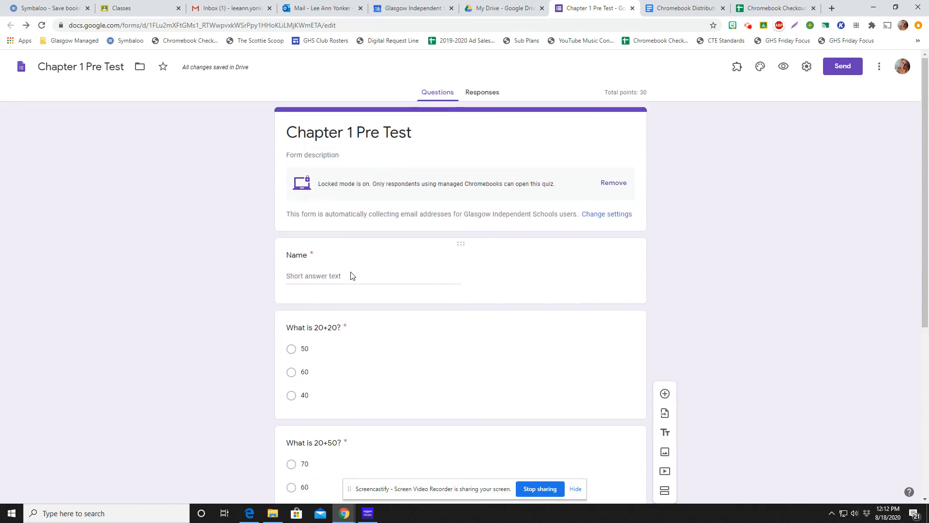